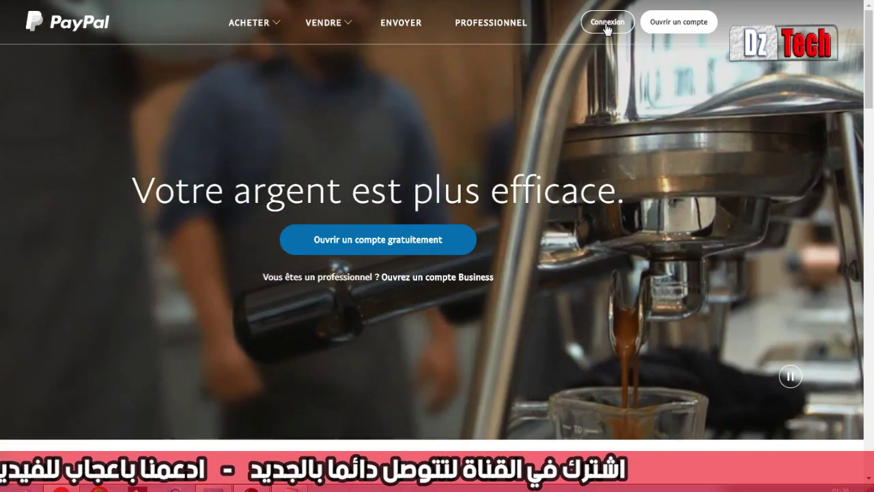
Log in to the existing PayPal account by entering the account password.
click(607, 26)
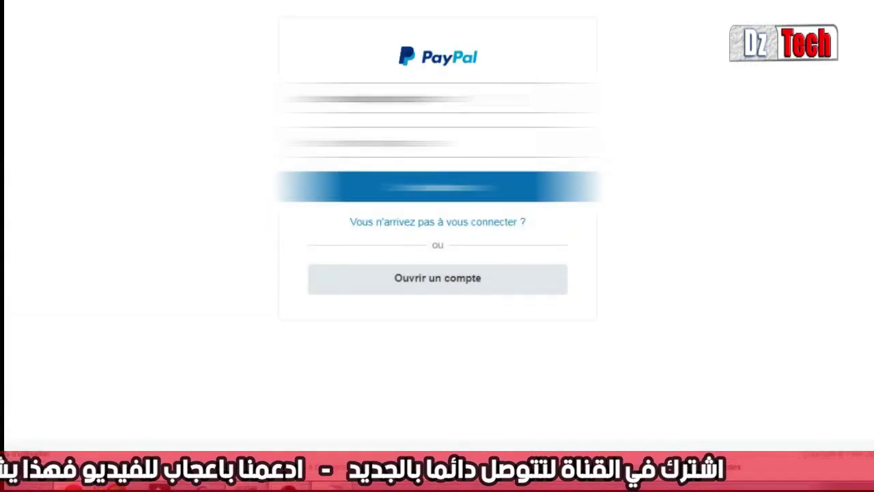
click(437, 142)
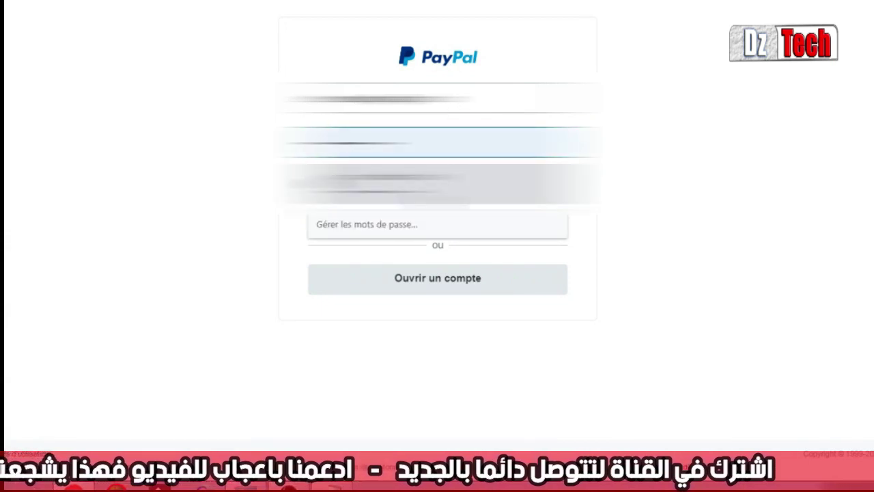
text(****)
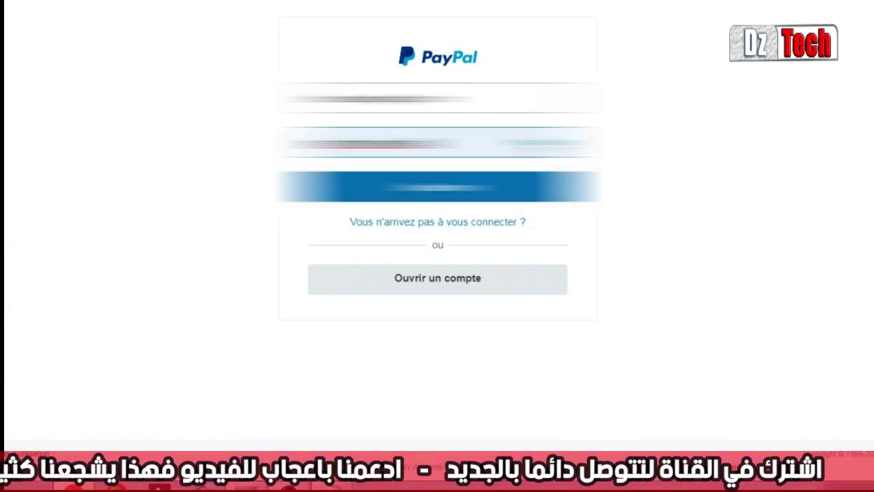
text(**)
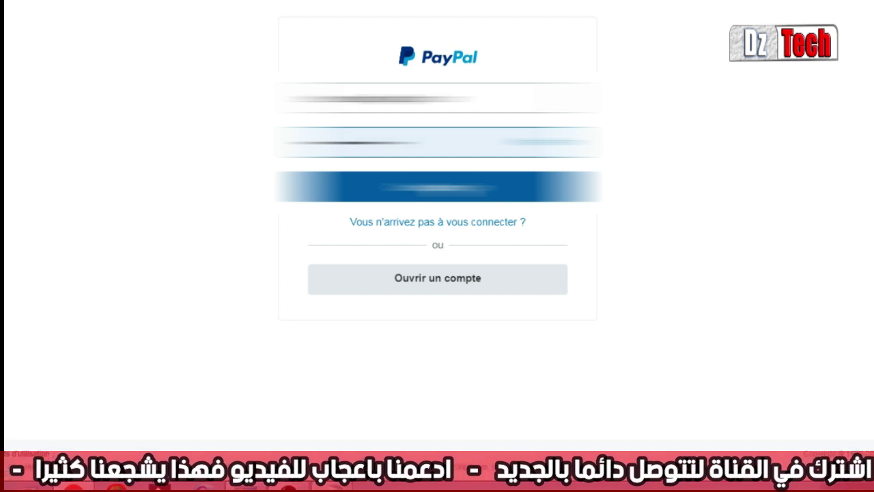
key(Return)
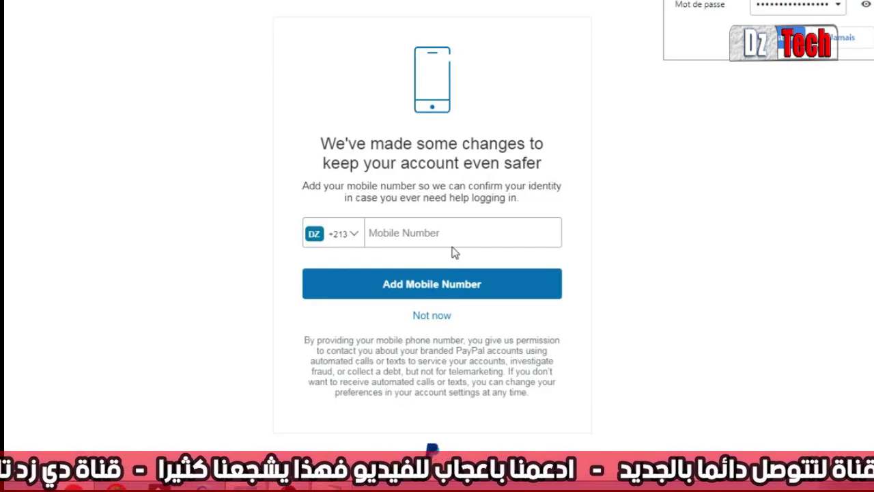
Add the mobile number to the account for identity confirmation and continue to the account summary.
click(478, 232)
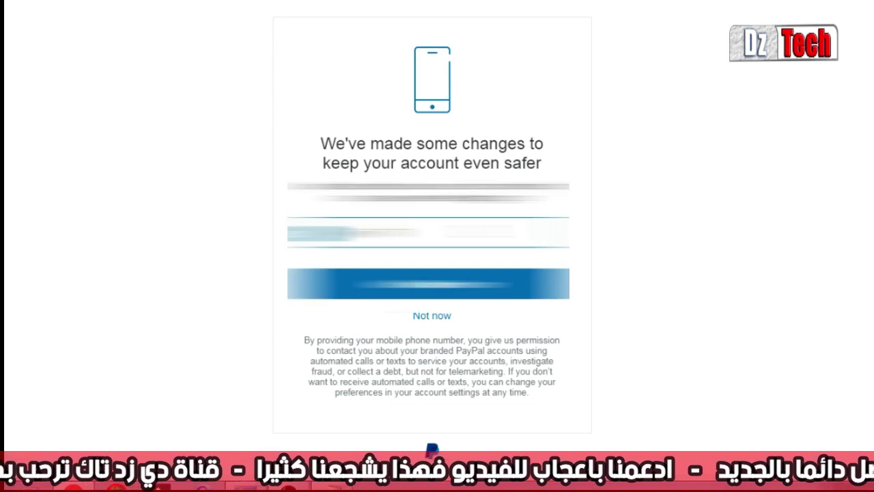
text(0555)
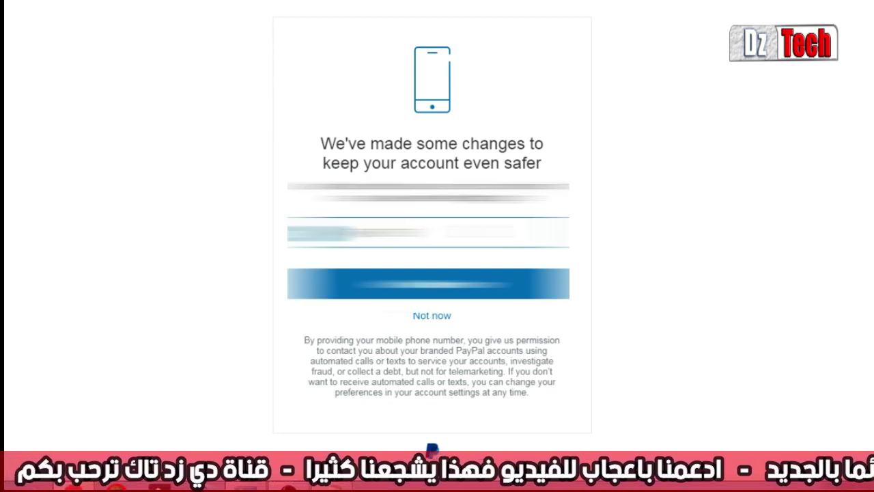
text(12)
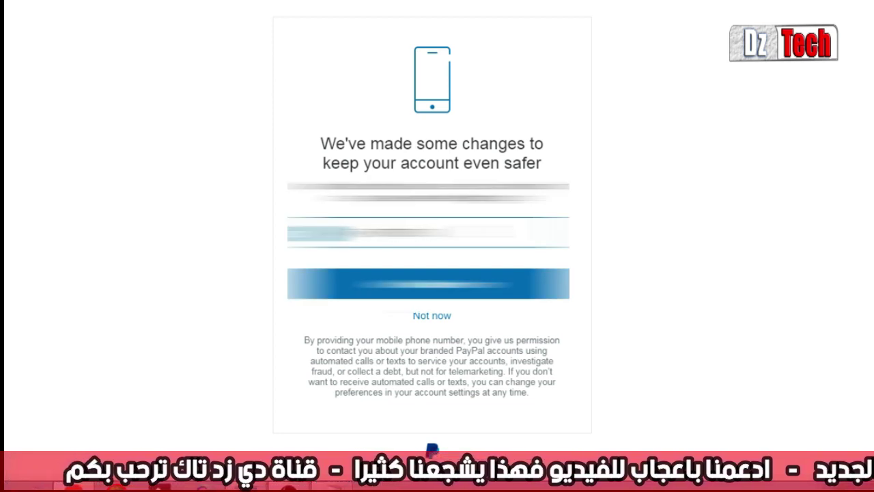
key(BackSpace)
key(BackSpace)
key(BackSpace)
key(BackSpace)
key(BackSpace)
key(BackSpace)
key(BackSpace)
key(BackSpace)
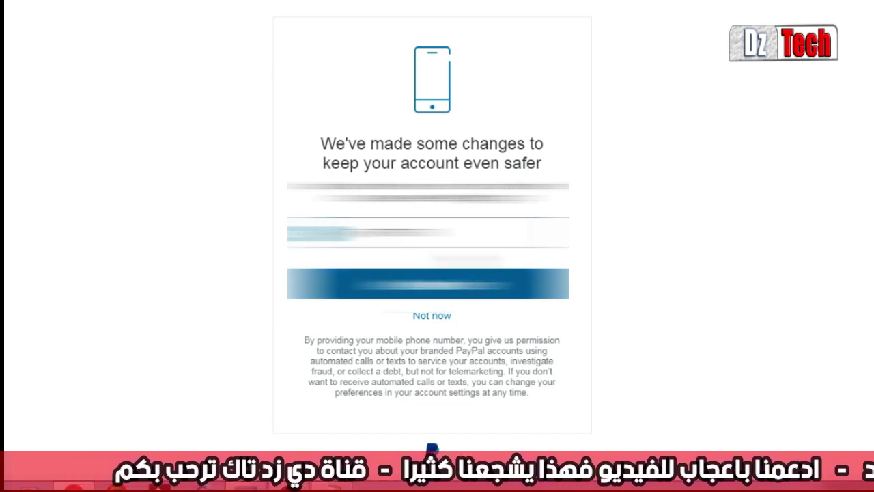
key(Return)
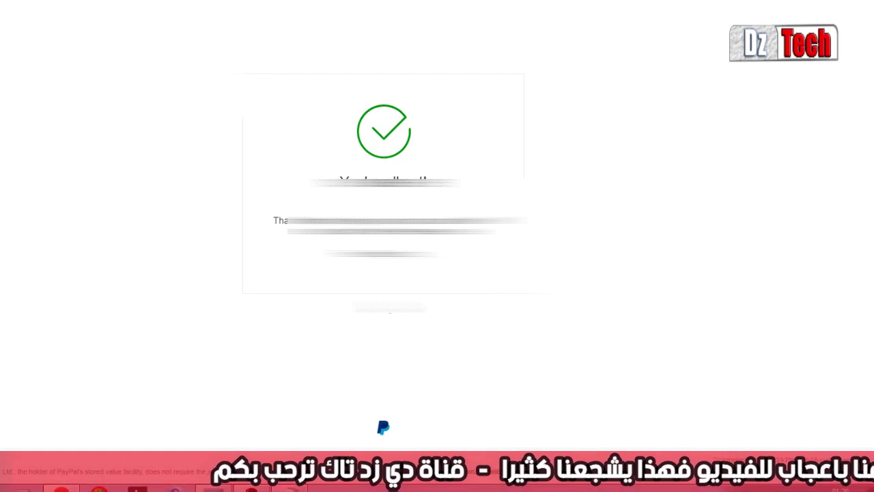
click(386, 308)
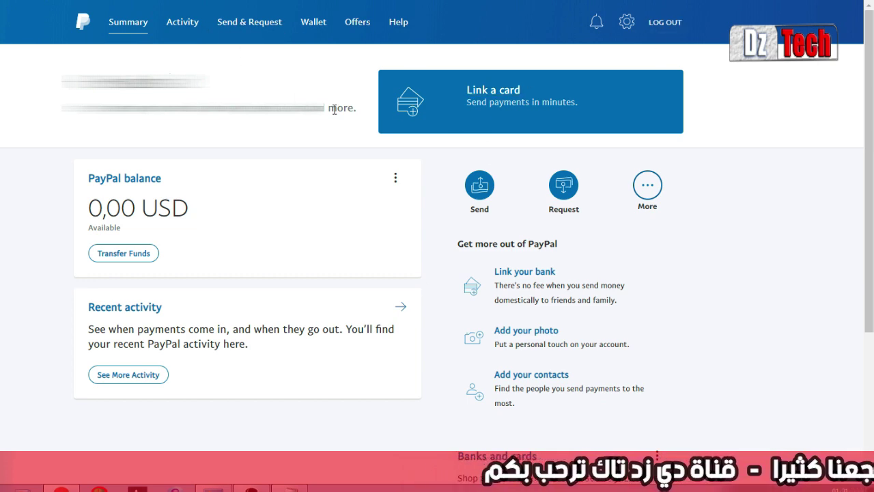
Link a Visa debit card to the account as a credit card payment method and finish the linking.
scroll(338, 245, down, 3)
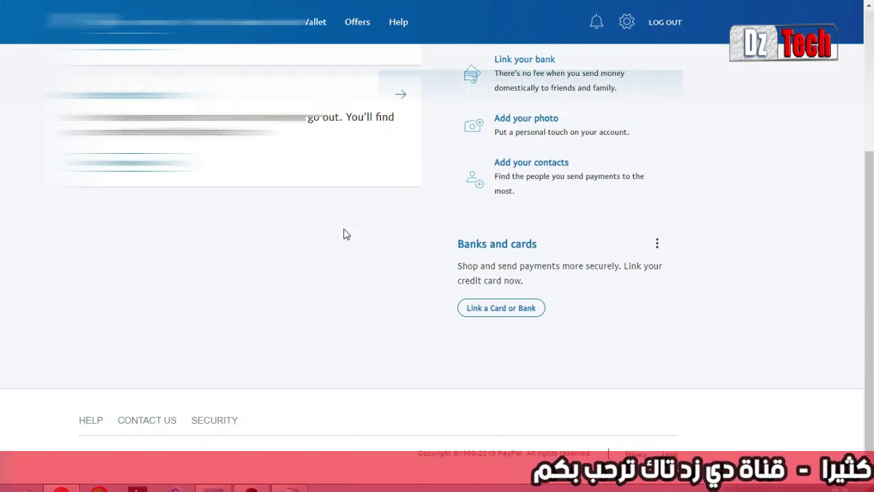
scroll(341, 226, up, 3)
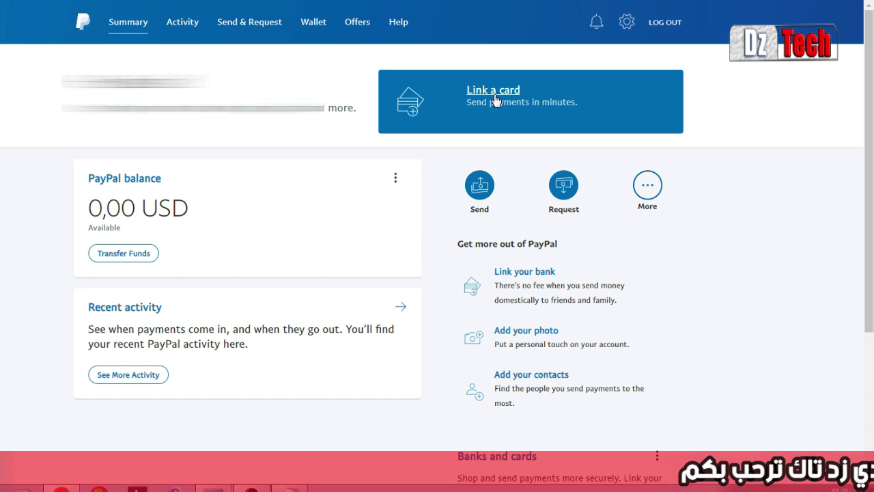
click(496, 101)
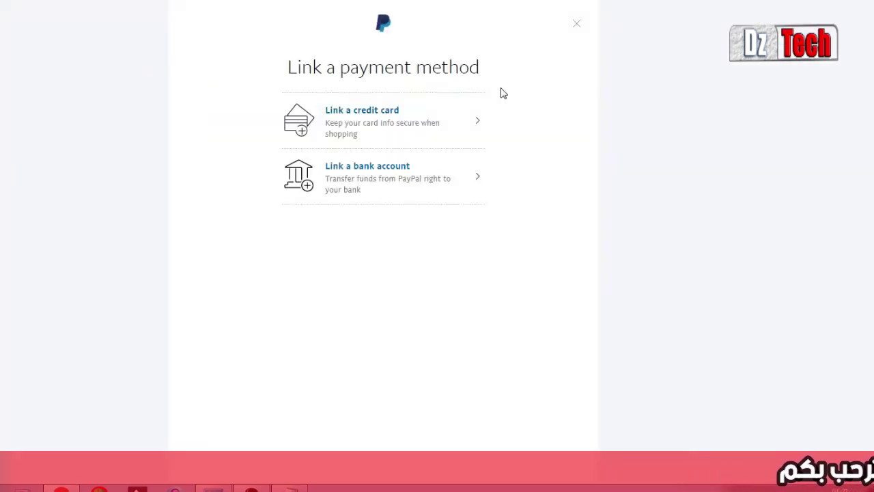
click(408, 134)
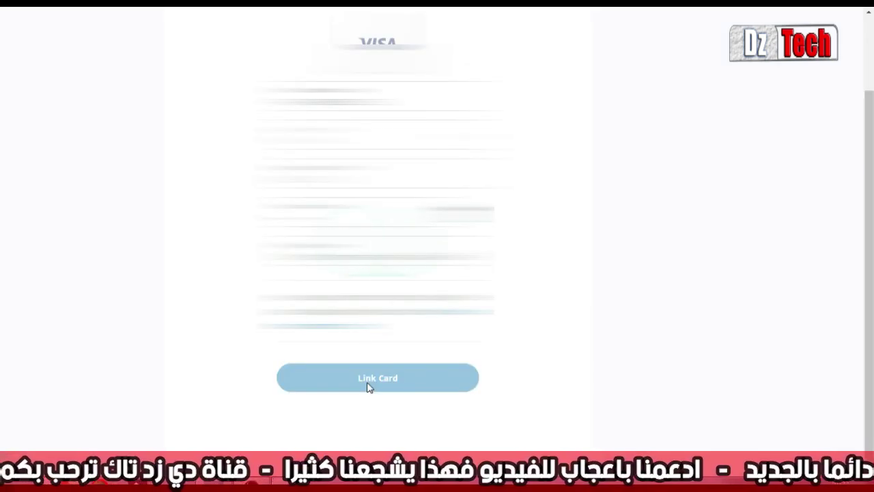
click(367, 387)
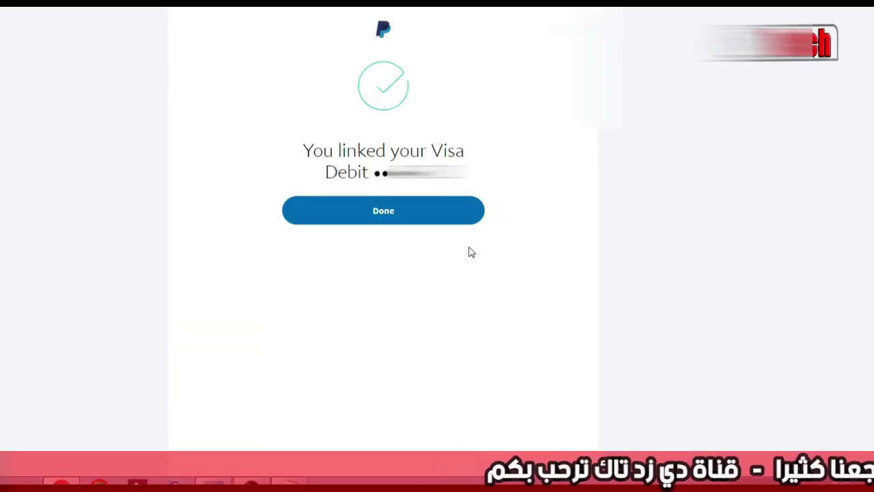
click(415, 220)
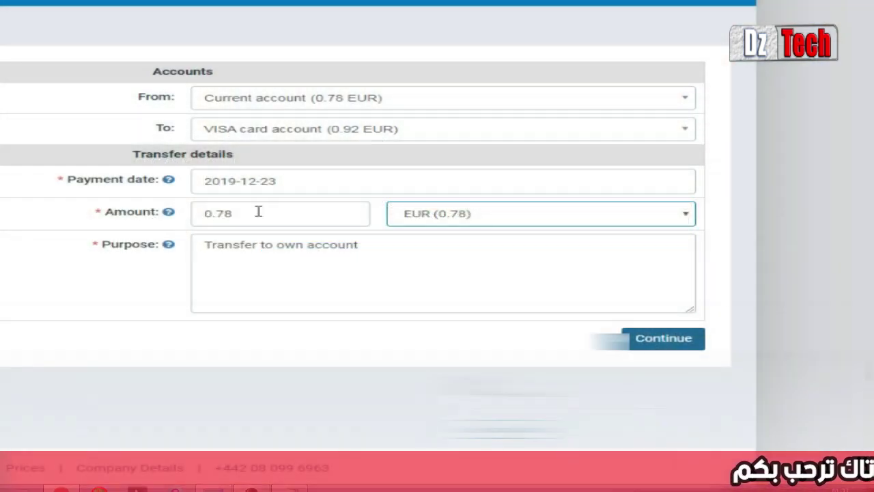
On the bank's website, transfer 0.78 EUR from the current account to the VISA card account and check the card's balance.
click(281, 219)
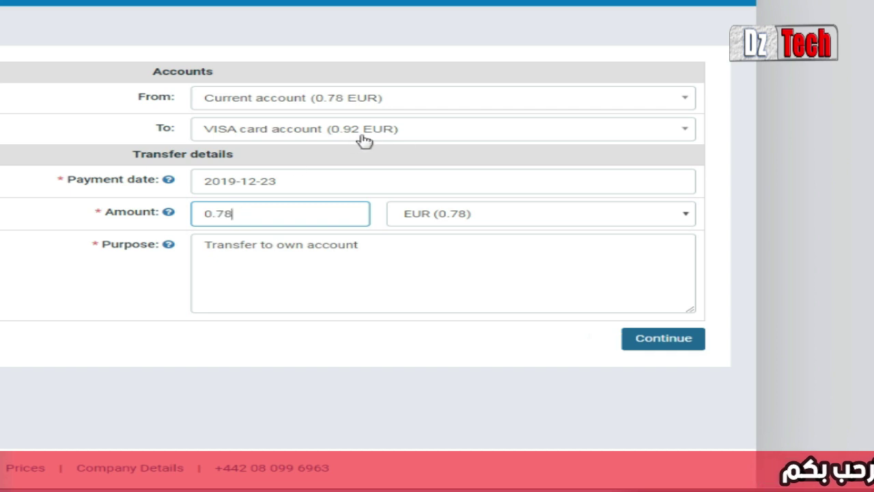
click(646, 349)
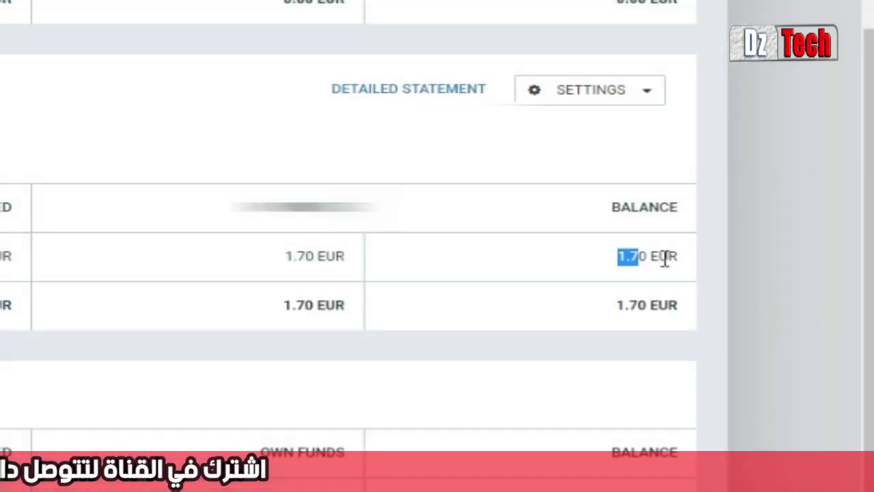
drag(665, 260, 659, 252)
click(603, 258)
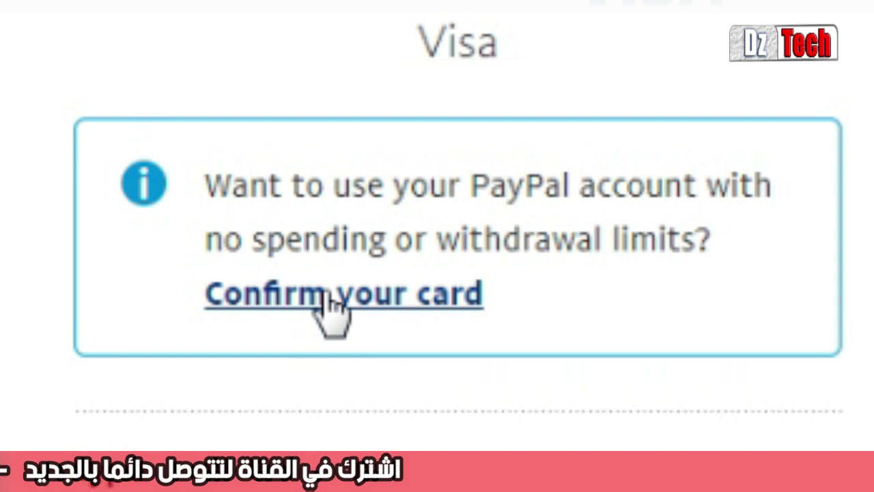
In PayPal, request confirmation of the linked Visa card and open the entry form for its code.
click(327, 294)
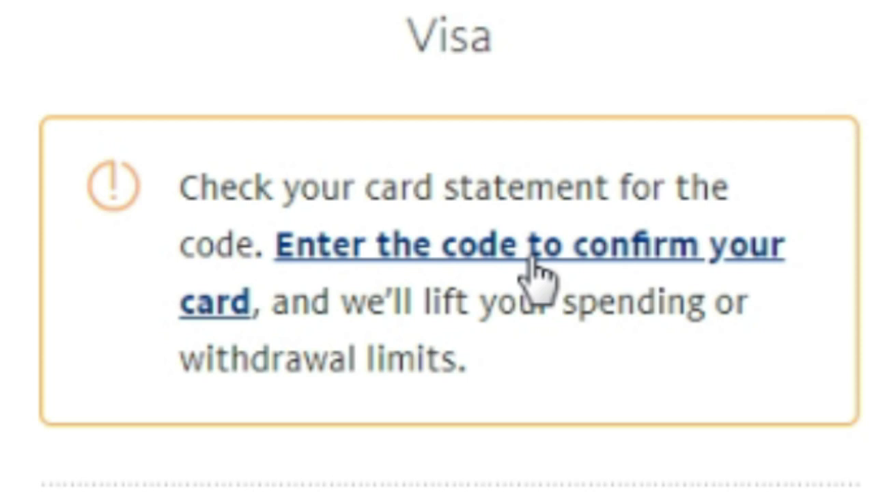
click(532, 263)
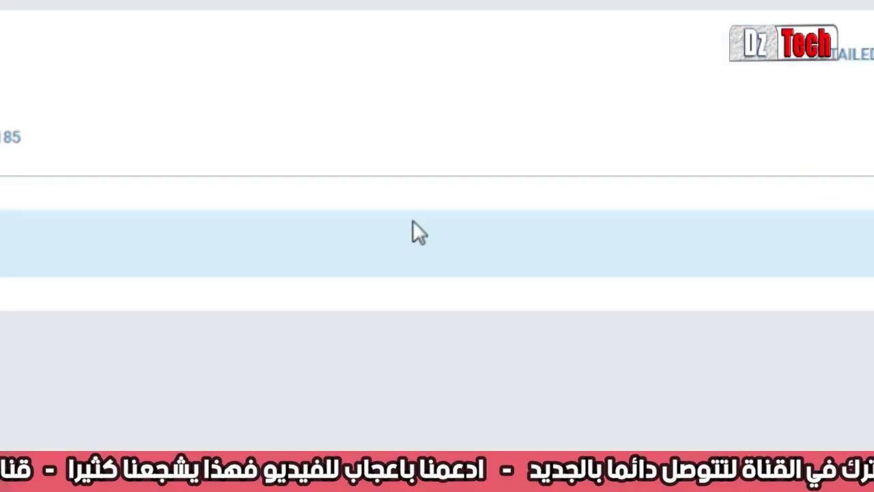
On the bank's website, open the card account's reserved amount and copy the code from the payment's recipient name.
scroll(423, 263, down, 4)
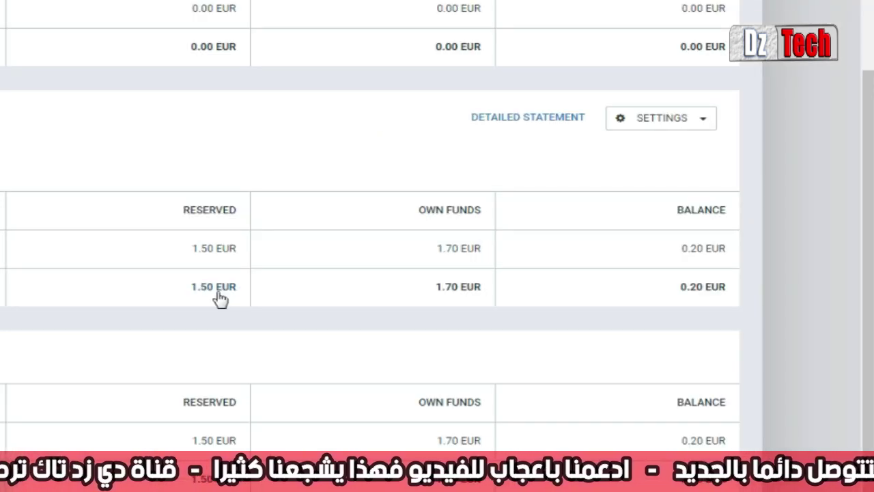
click(217, 290)
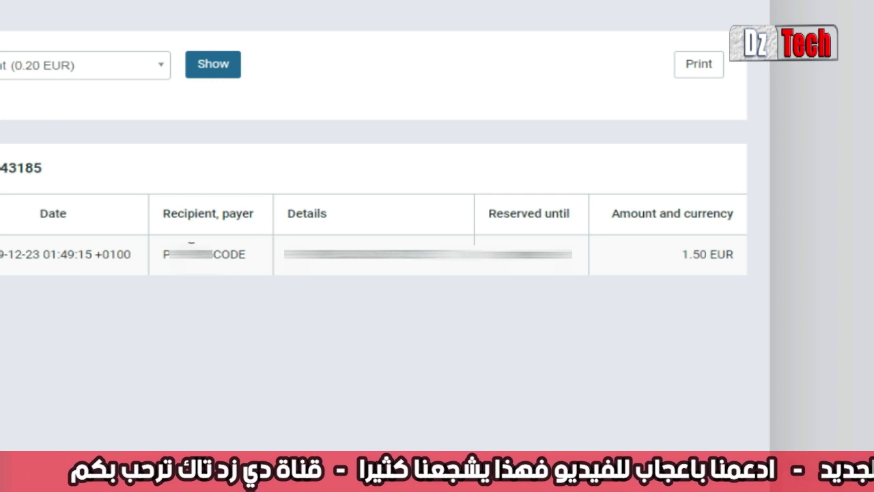
drag(169, 254, 216, 250)
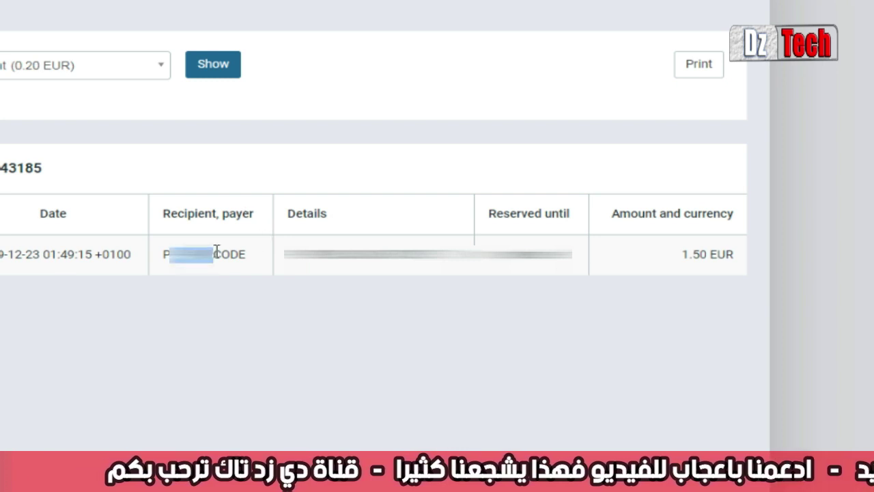
right_click(198, 257)
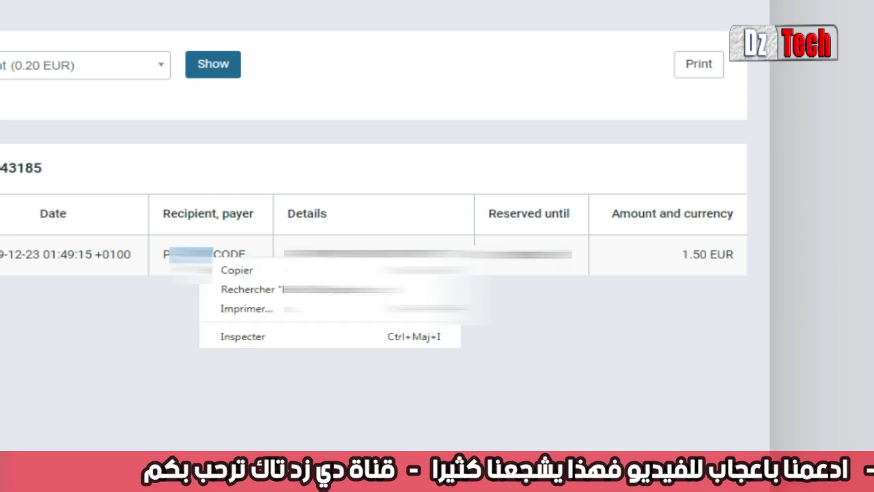
click(218, 271)
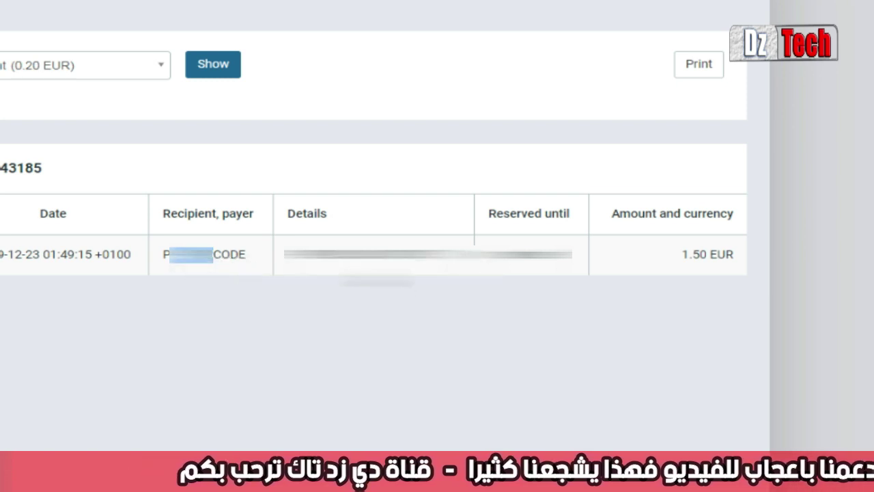
click(409, 284)
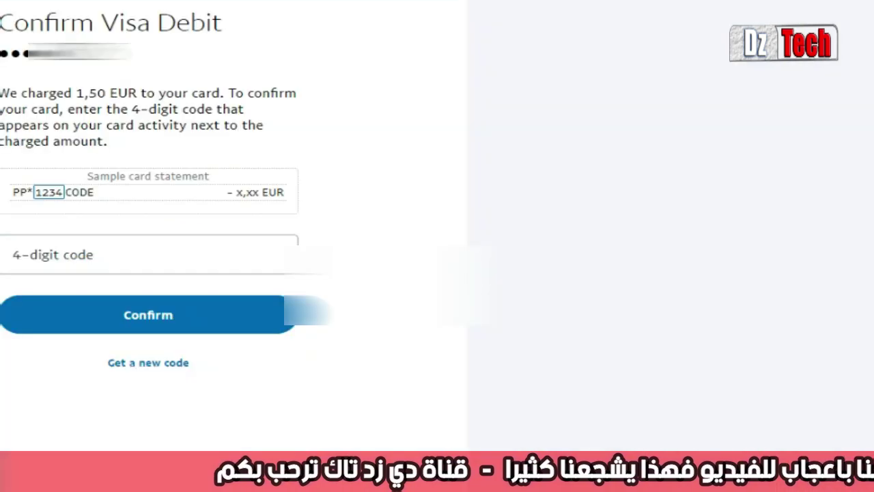
Paste the 4-digit verification code into PayPal's Visa Debit confirmation form, confirm the card and close the confirmation.
click(169, 260)
right_click(171, 265)
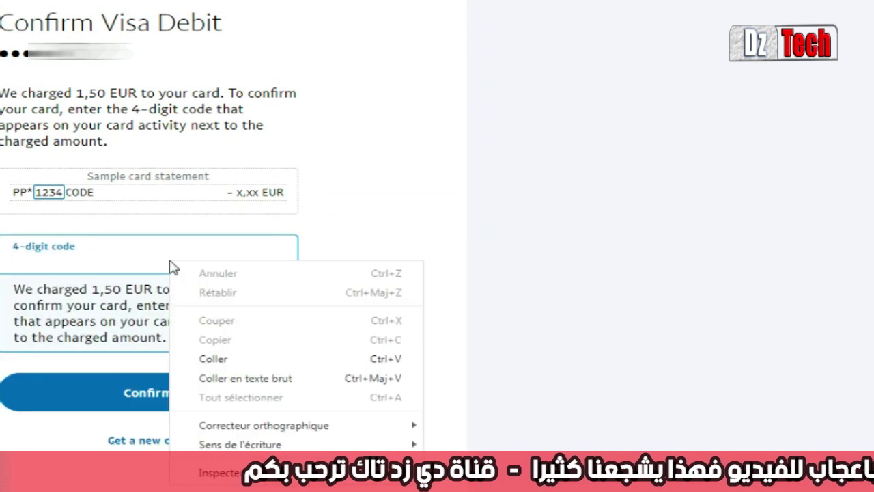
click(250, 360)
click(214, 398)
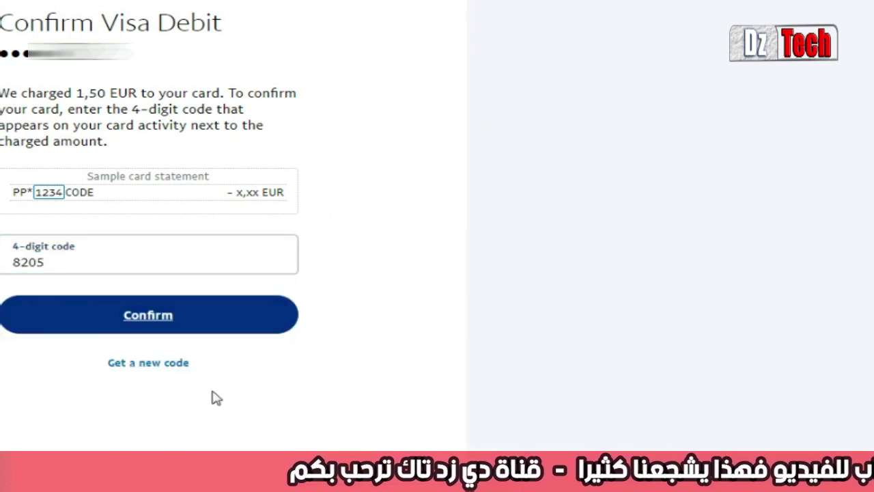
click(209, 330)
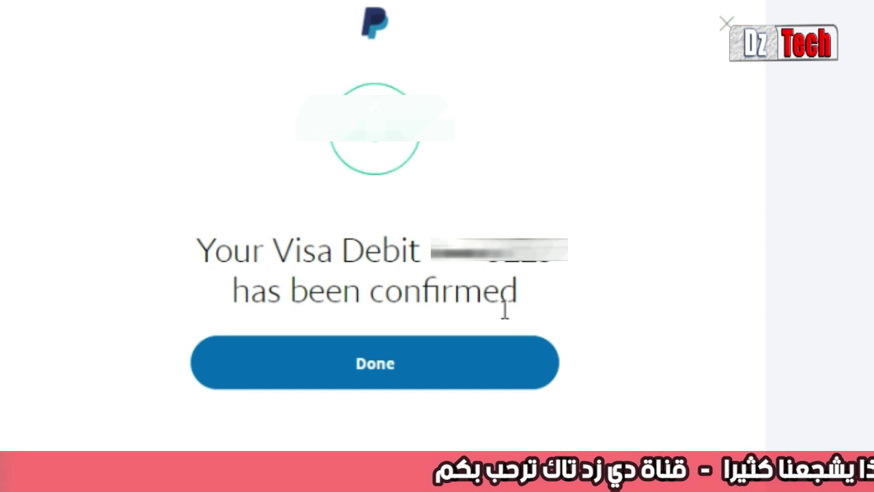
click(423, 372)
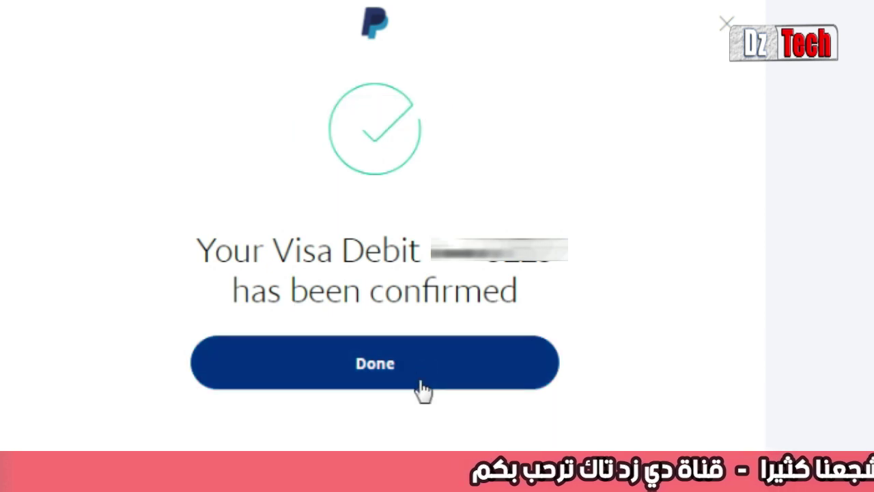